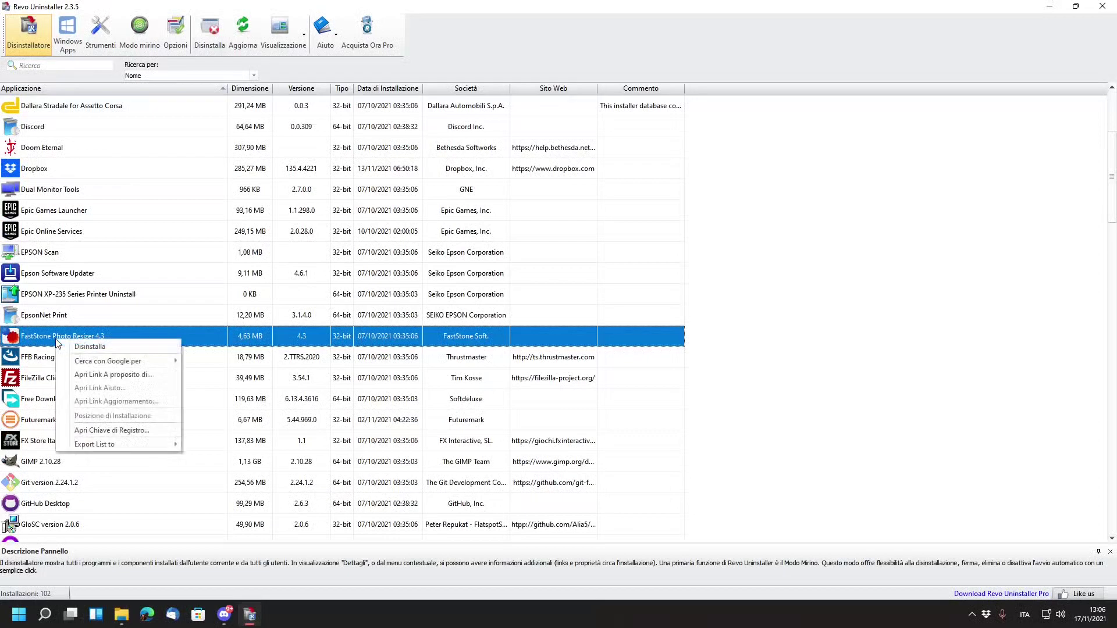
- Uninstall FastStone Photo Resizer 4.3 without creating a system restore point
click(74, 347)
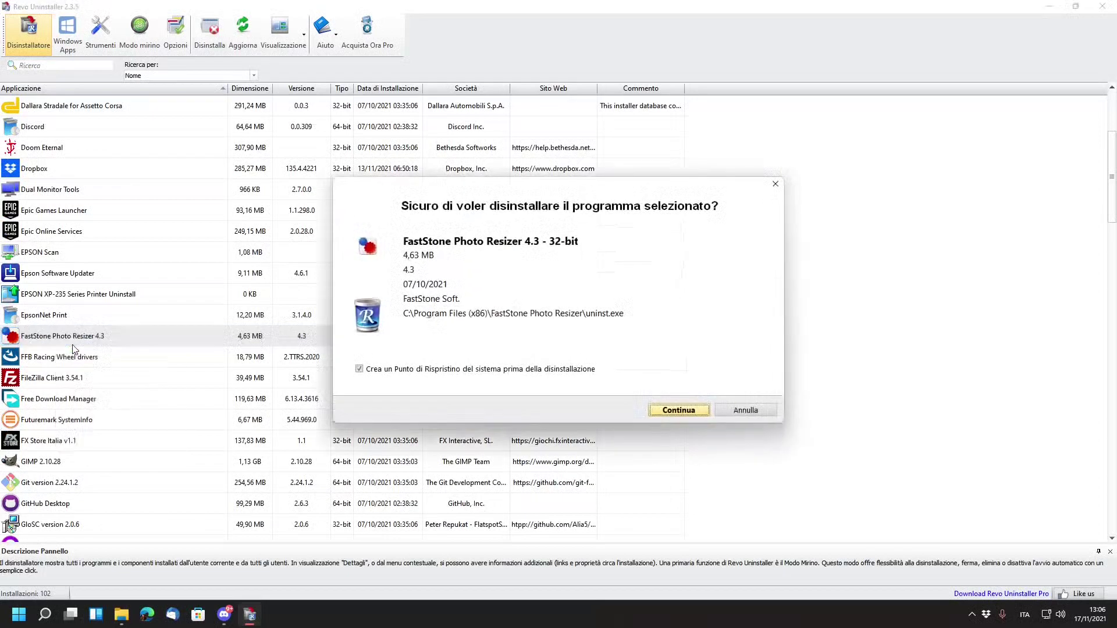
click(399, 370)
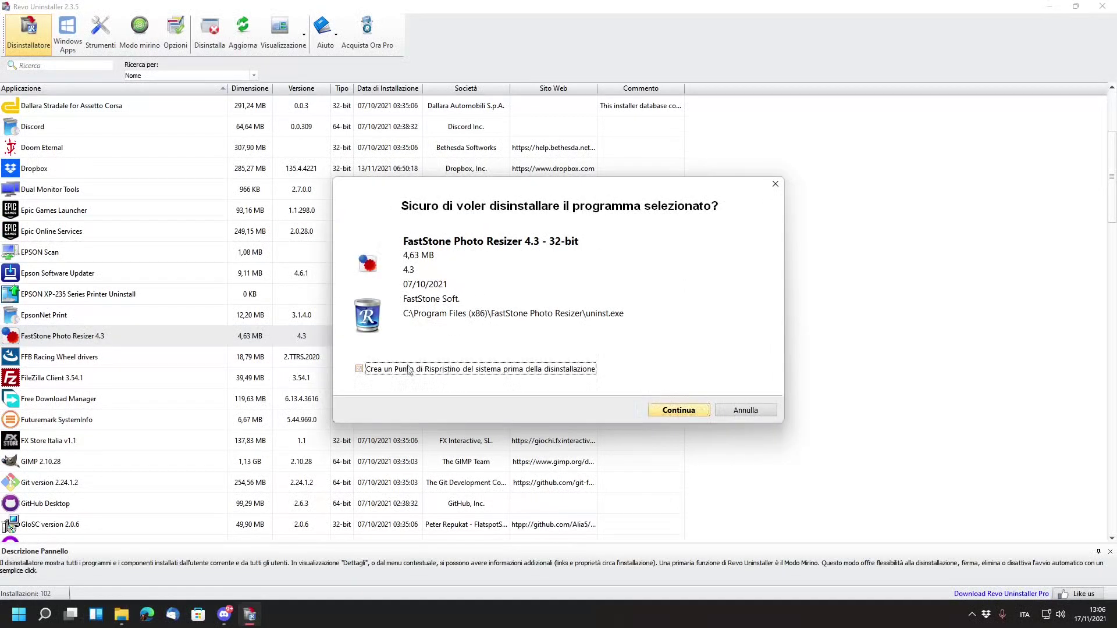
click(666, 411)
click(609, 343)
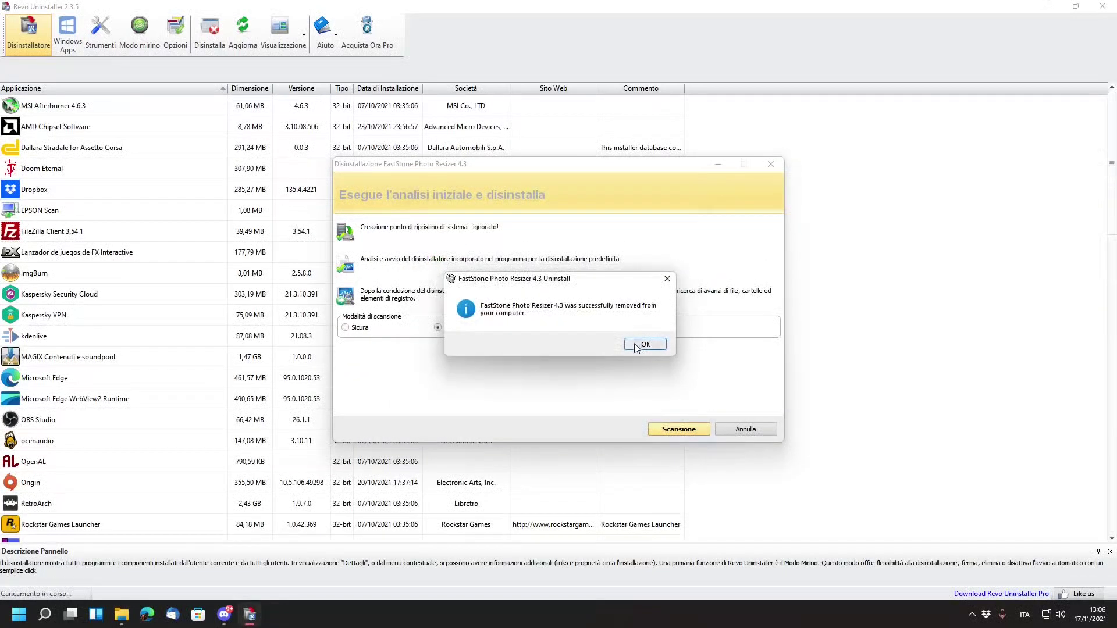
click(637, 345)
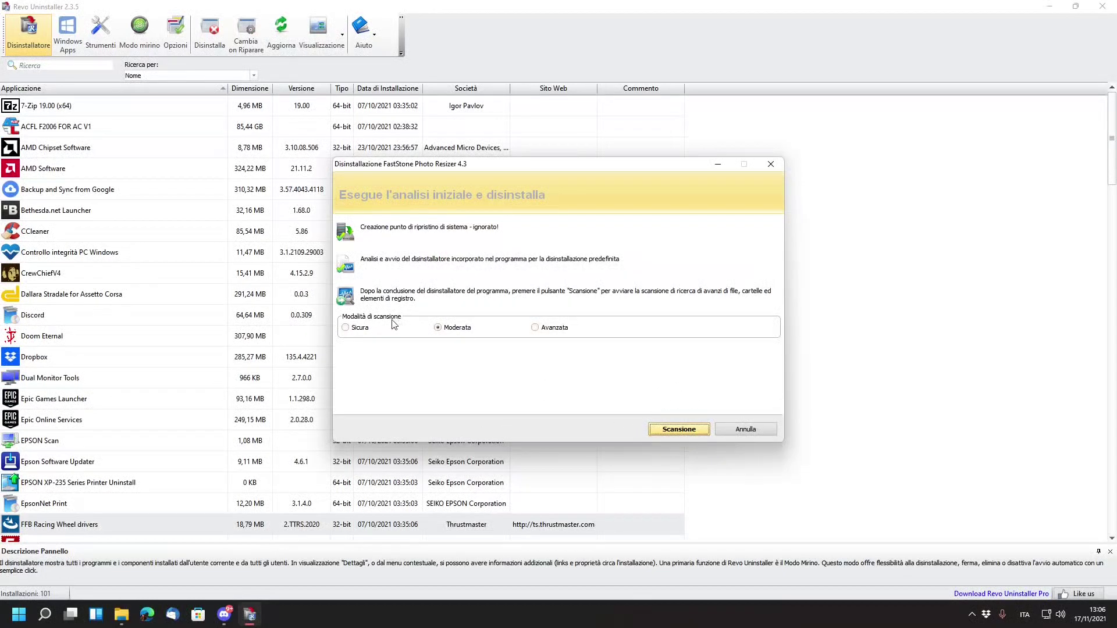
- Run a Moderata leftover scan for FastStone Photo Resizer and delete all the remaining registry items it lists
click(679, 431)
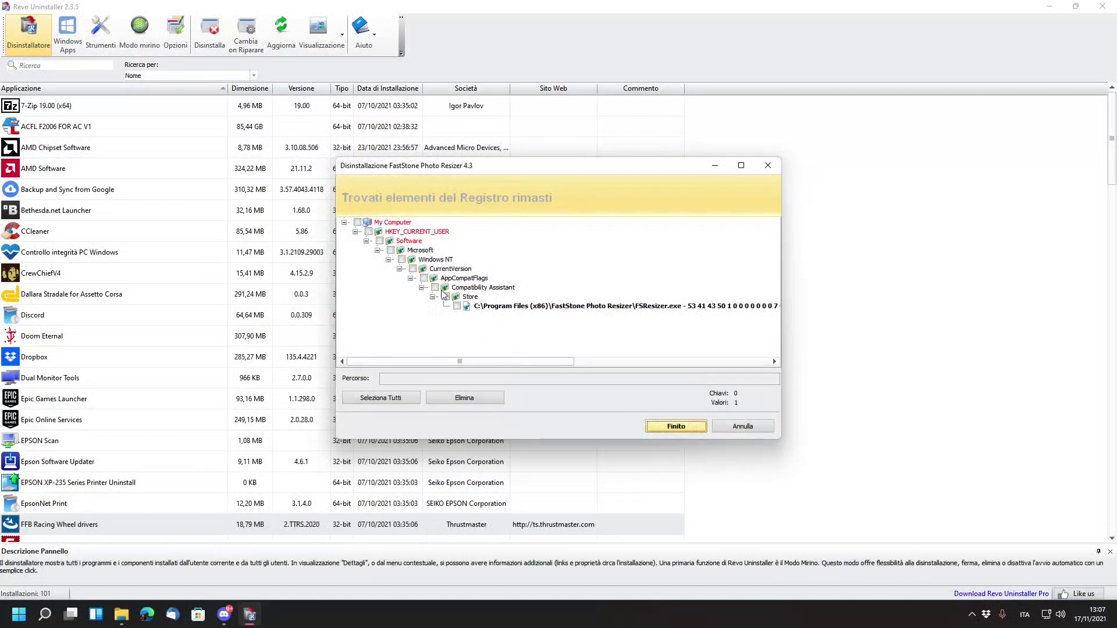
click(357, 222)
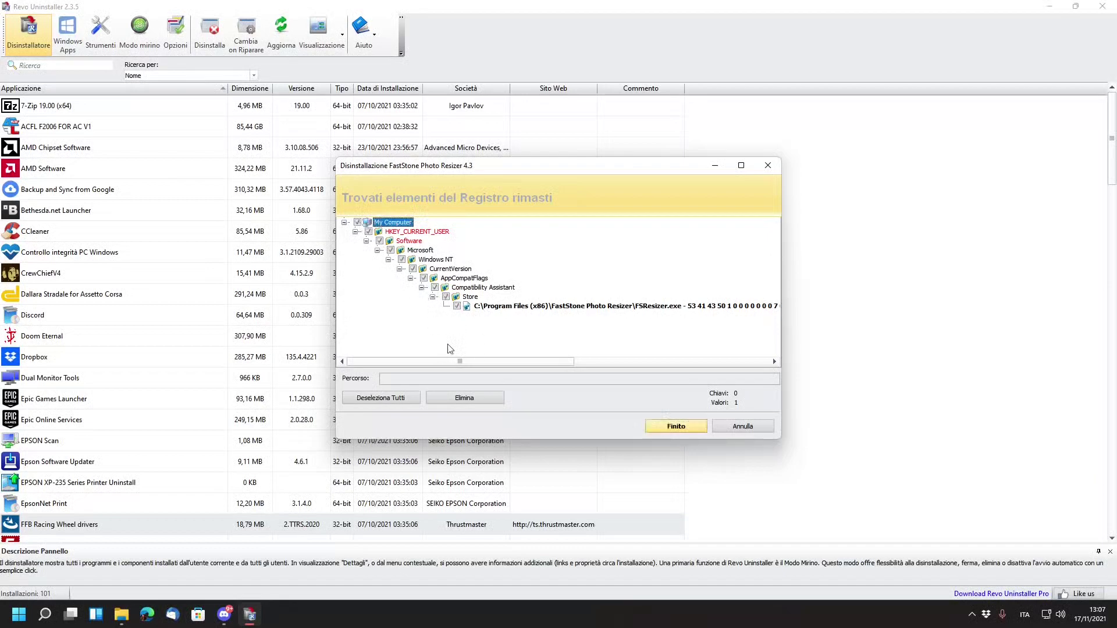
click(461, 401)
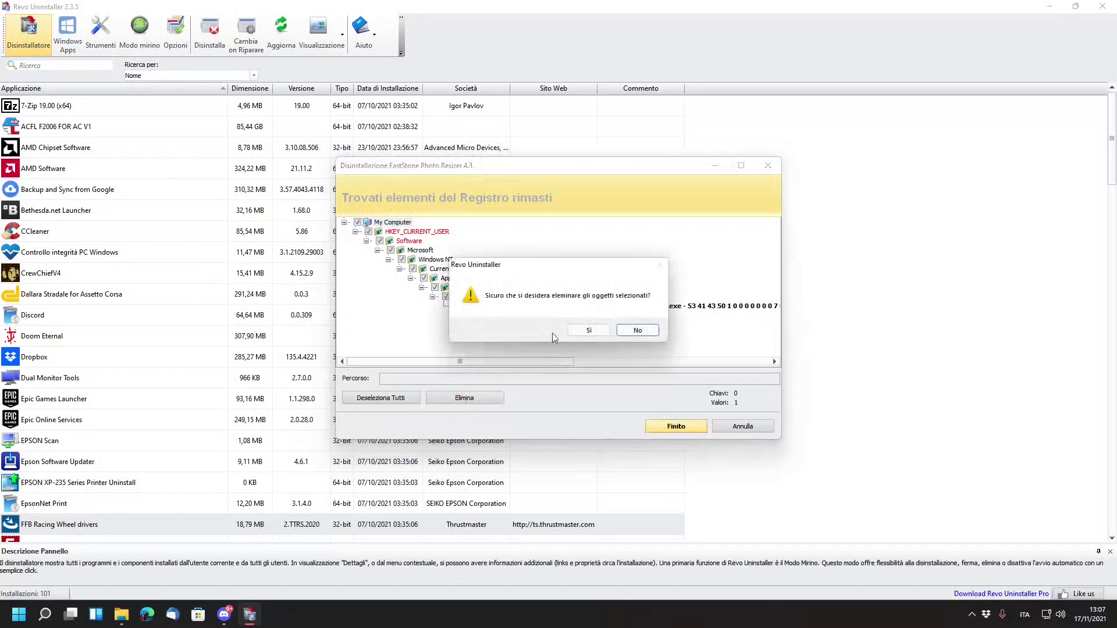
click(584, 329)
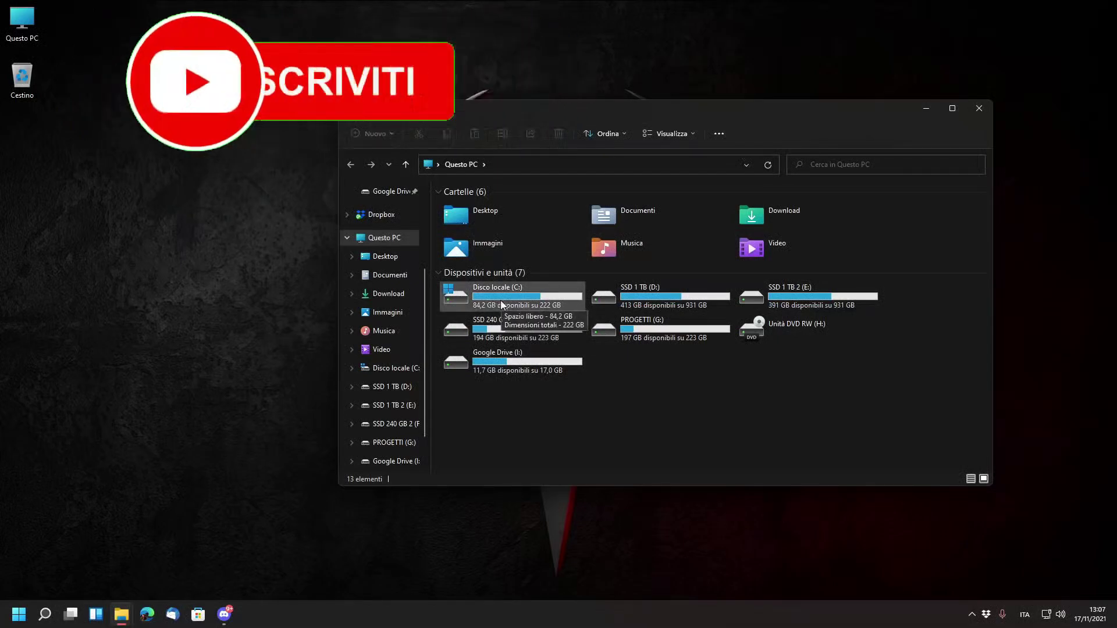
- Open Windows Disk Cleanup (Pulizia disco) and analyse drive C: with system files included
click(50, 618)
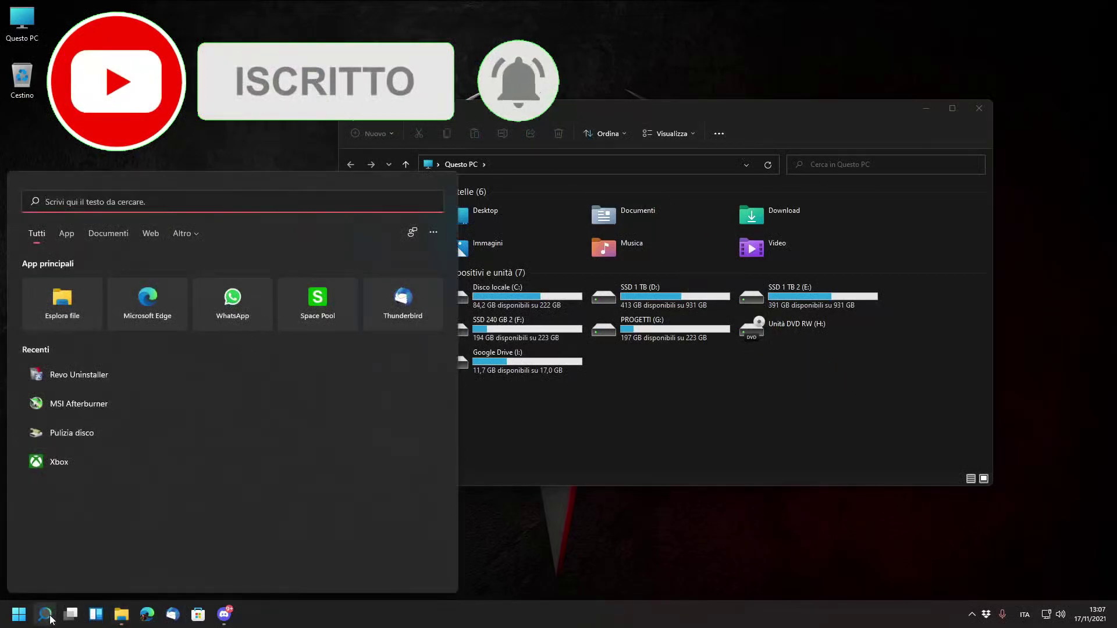
text(puli)
key(Return)
click(546, 327)
click(148, 289)
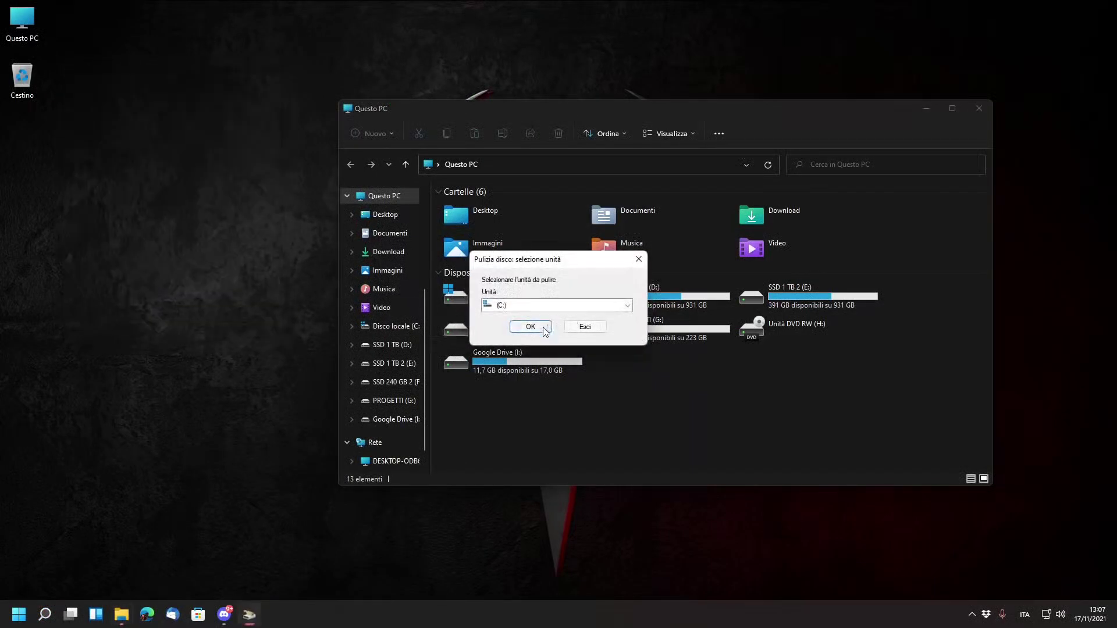
click(540, 326)
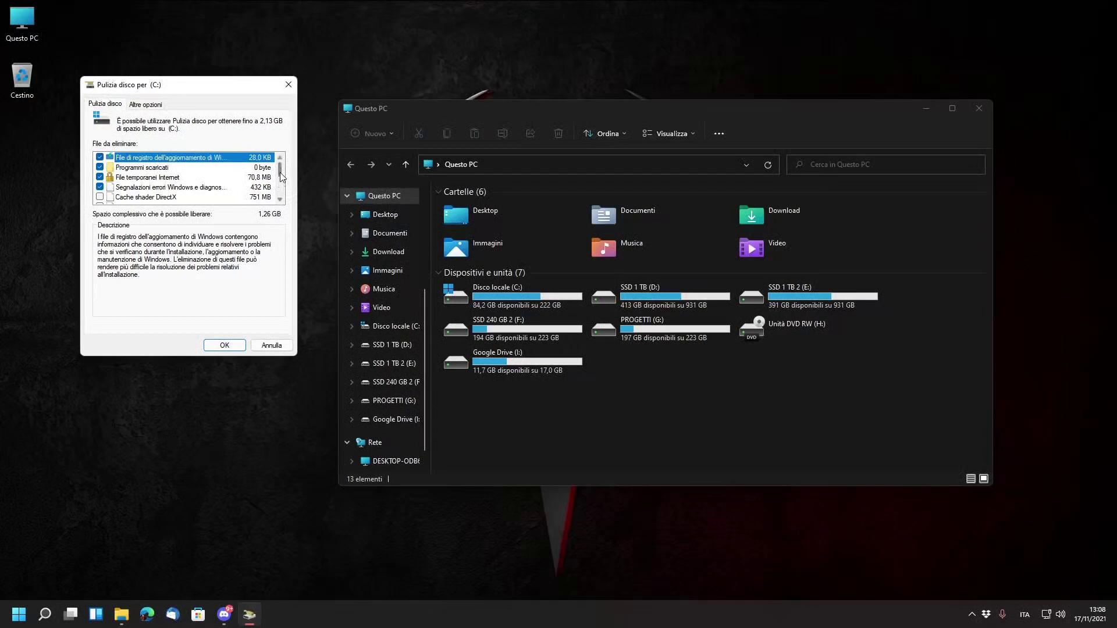
- Delete all restore points on C: except the most recent, and run the cleanup of the checked file categories
scroll(281, 177, down, 1)
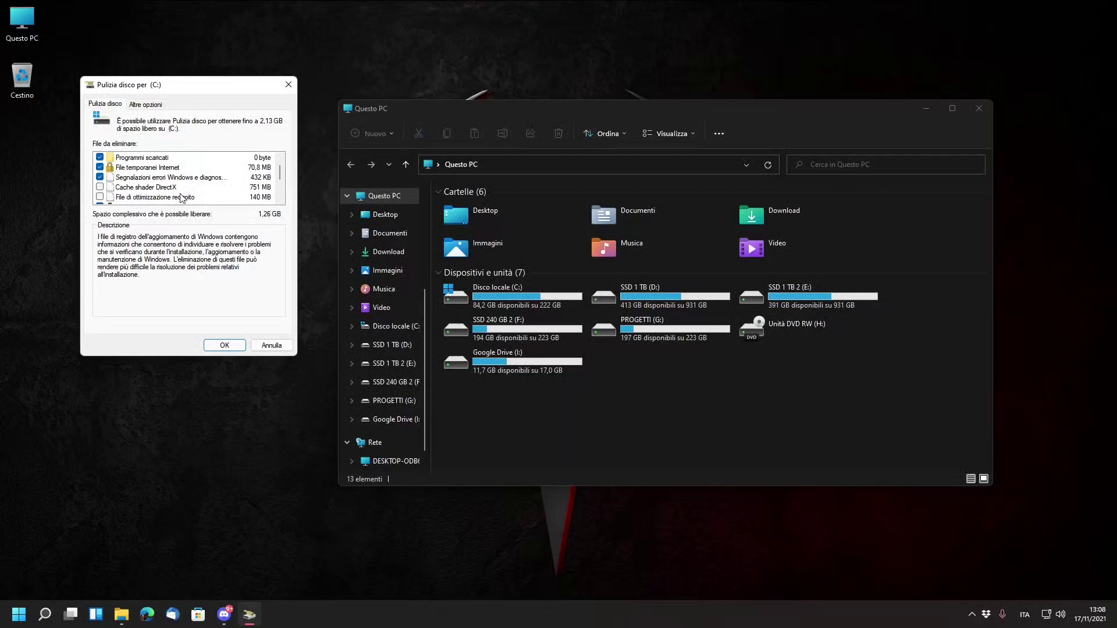
drag(280, 172, 281, 189)
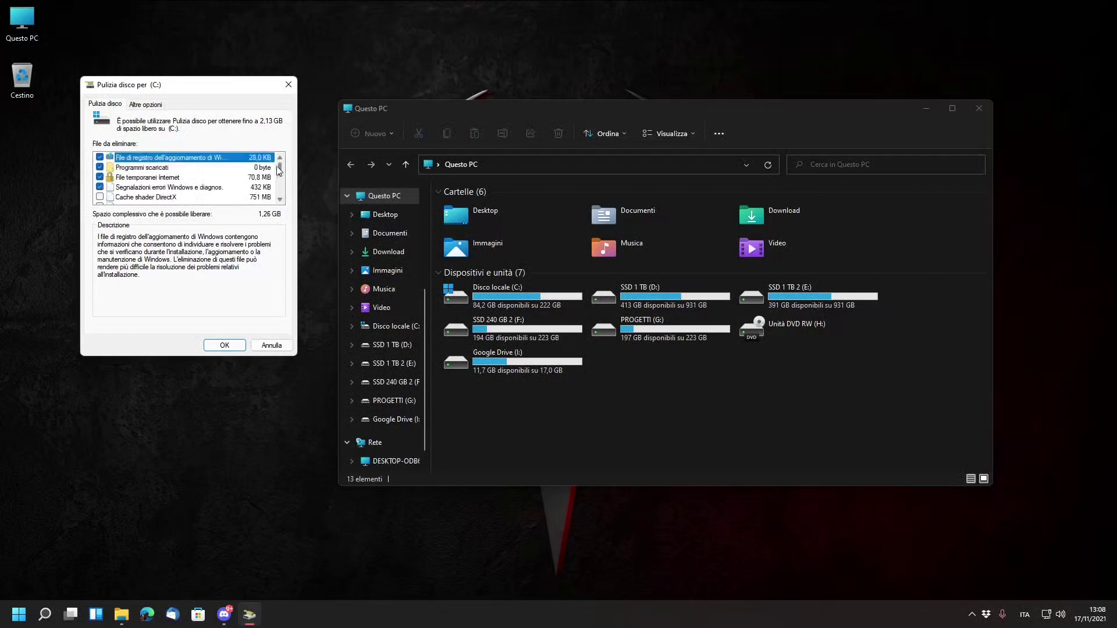
click(145, 105)
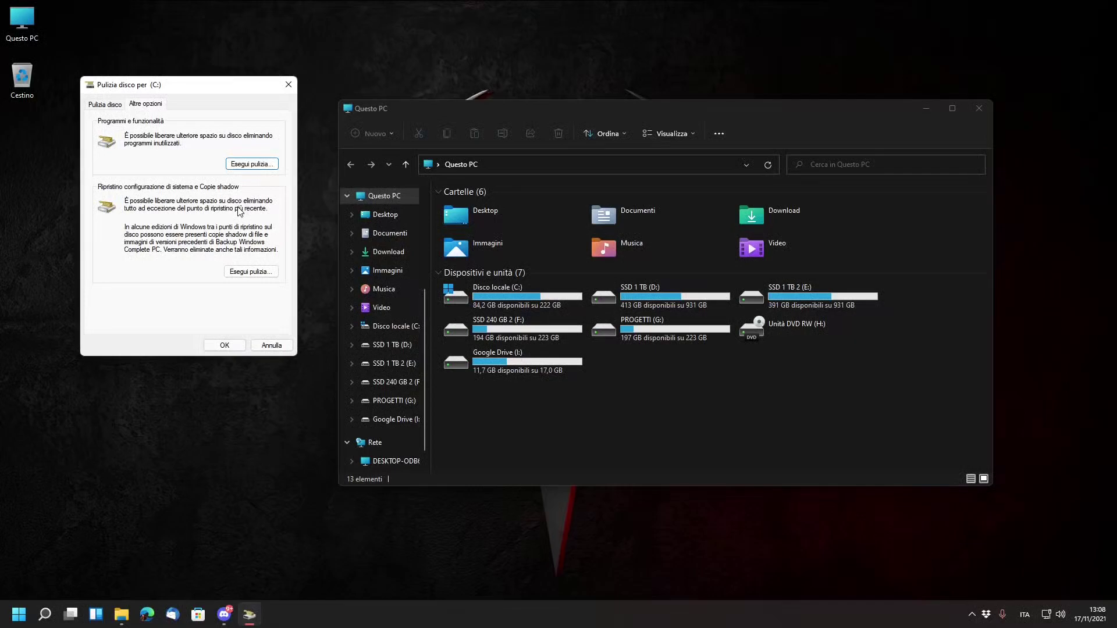
click(246, 275)
click(578, 324)
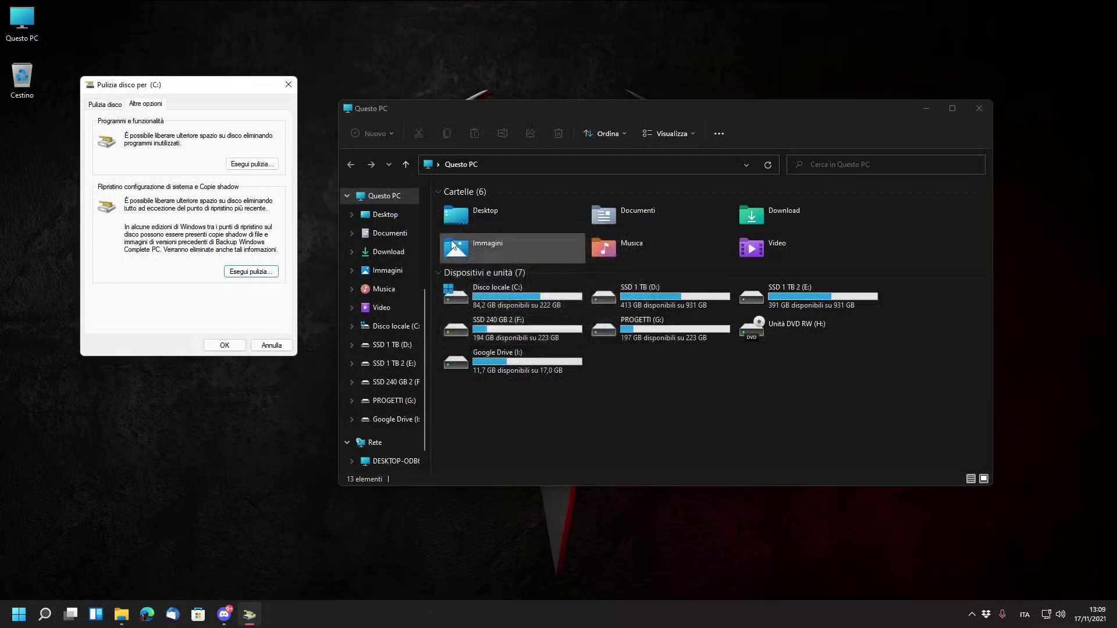
click(224, 345)
click(567, 307)
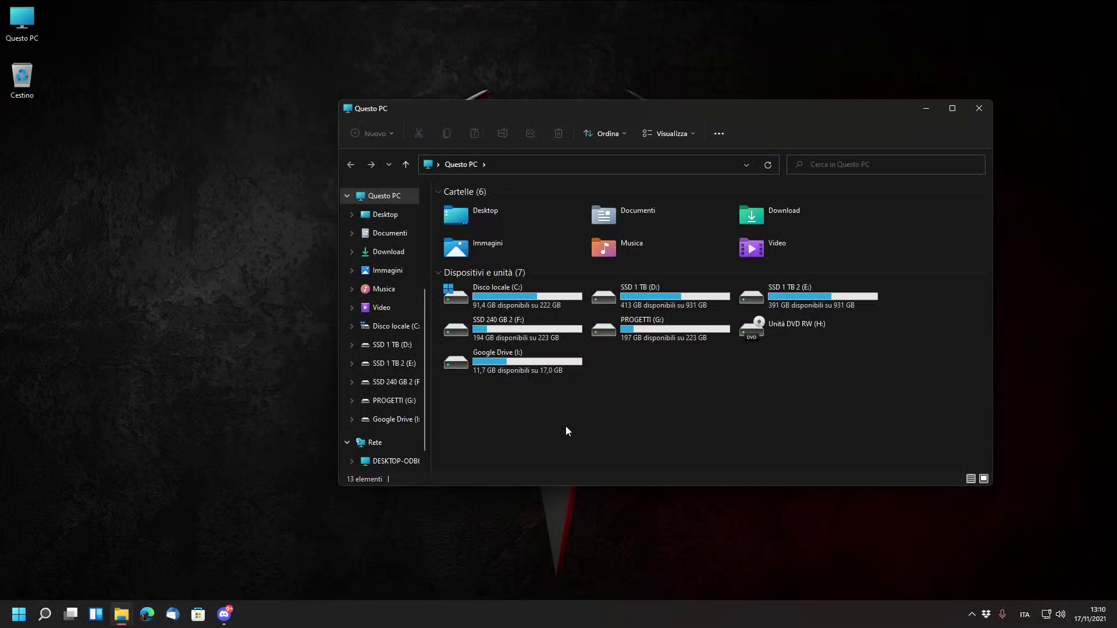
- Permanently delete the AMD_Radeon_Installer_21.11.2 folder from C:\AMD in File Explorer and leave the AMD folder
double_click(517, 291)
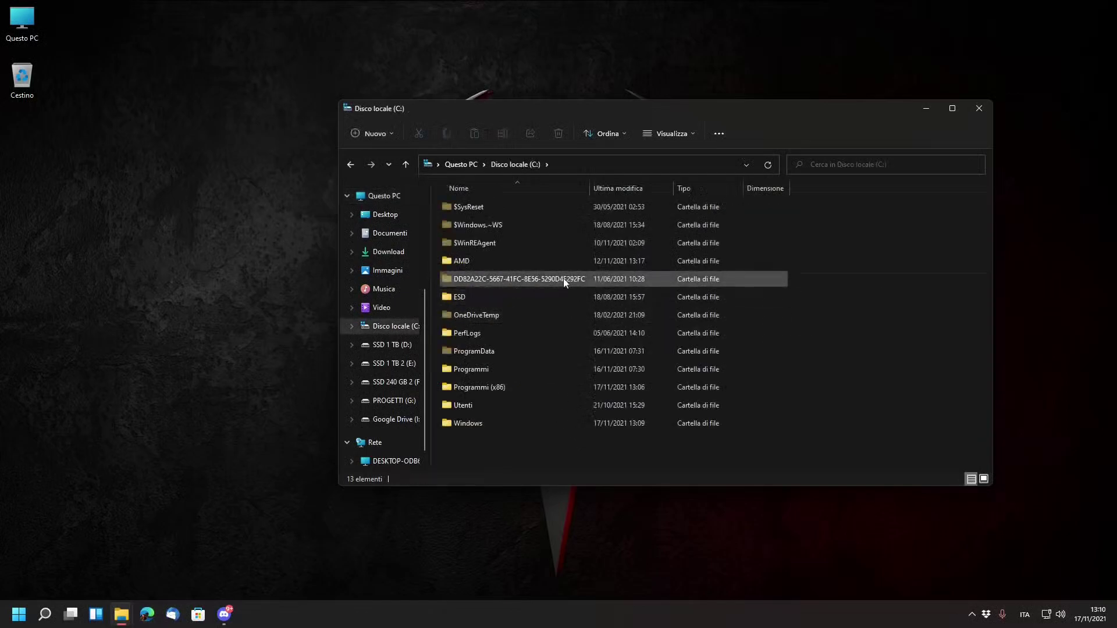
double_click(499, 259)
click(482, 210)
key(Delete)
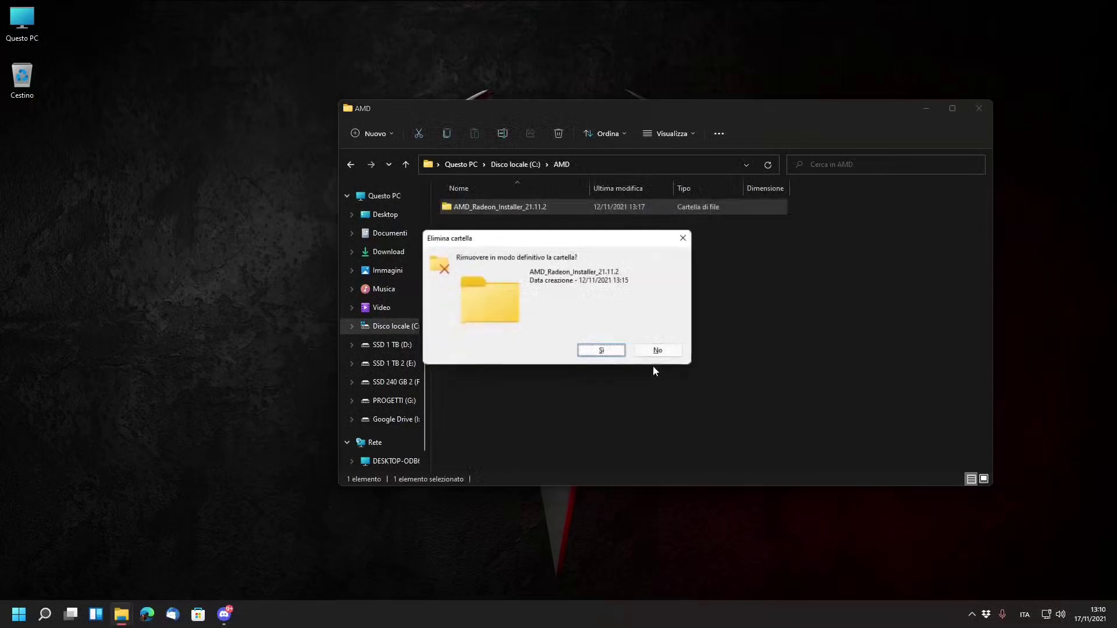
key(Return)
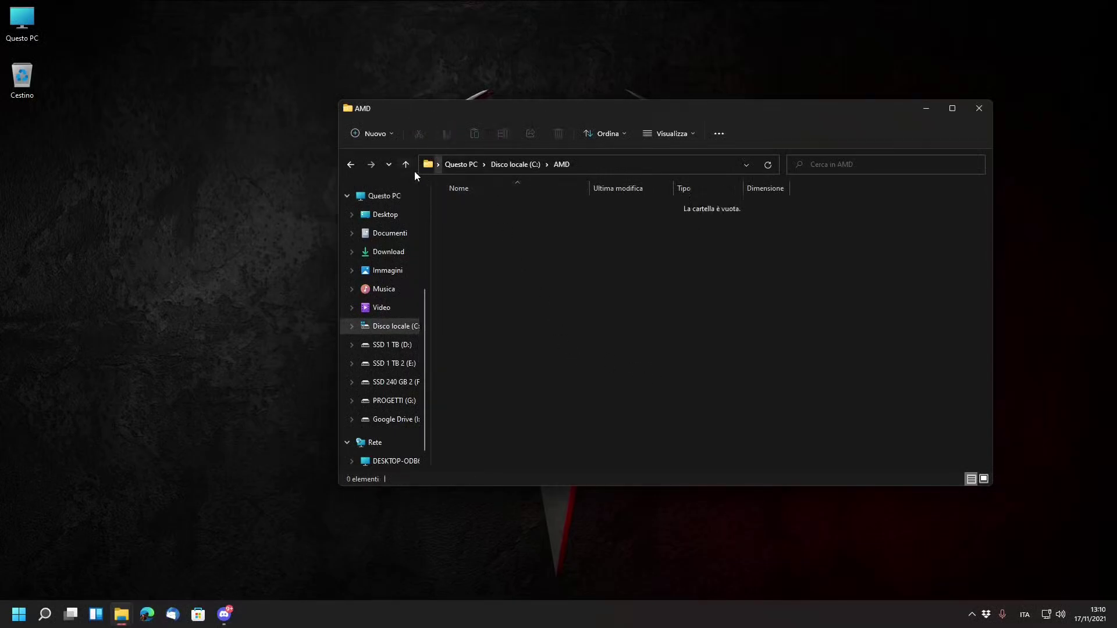
double_click(407, 165)
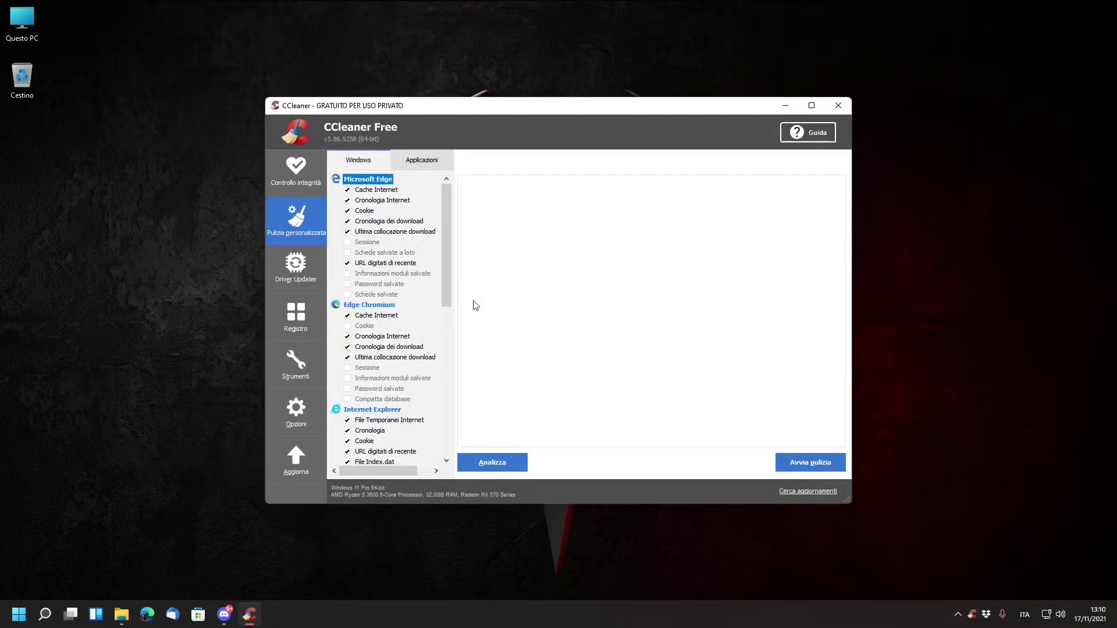
- Run the custom cleaning in CCleaner on the checked items, keeping Edge Chromium cookies excluded
click(376, 327)
click(377, 327)
click(790, 463)
click(638, 289)
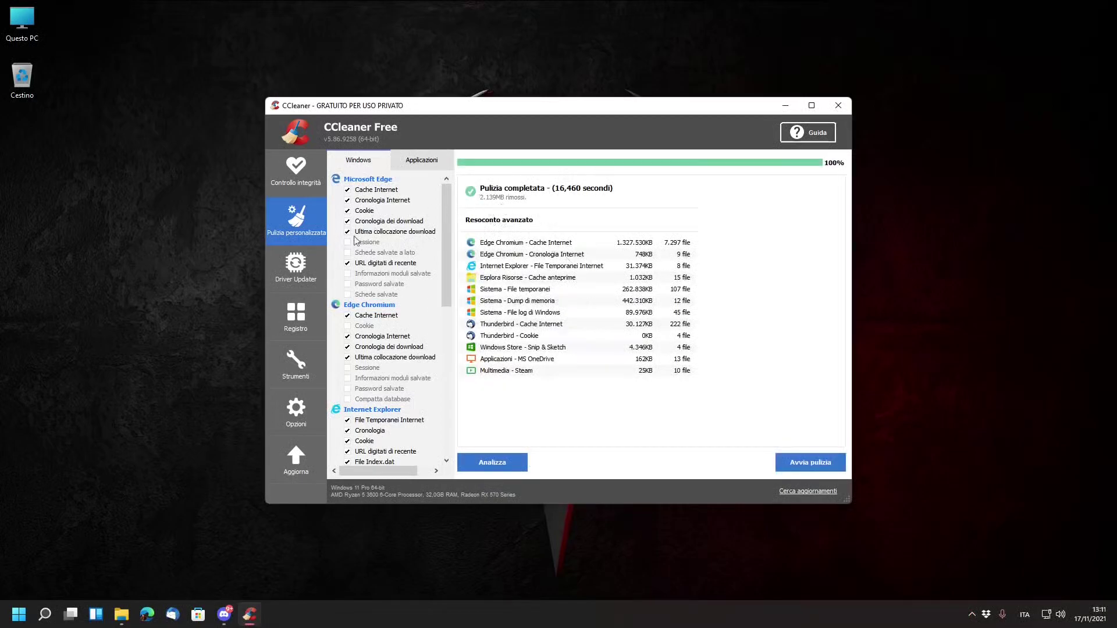
- Scan the registry for problems, fix all the selected issues without making a backup, and close CCleaner
click(306, 326)
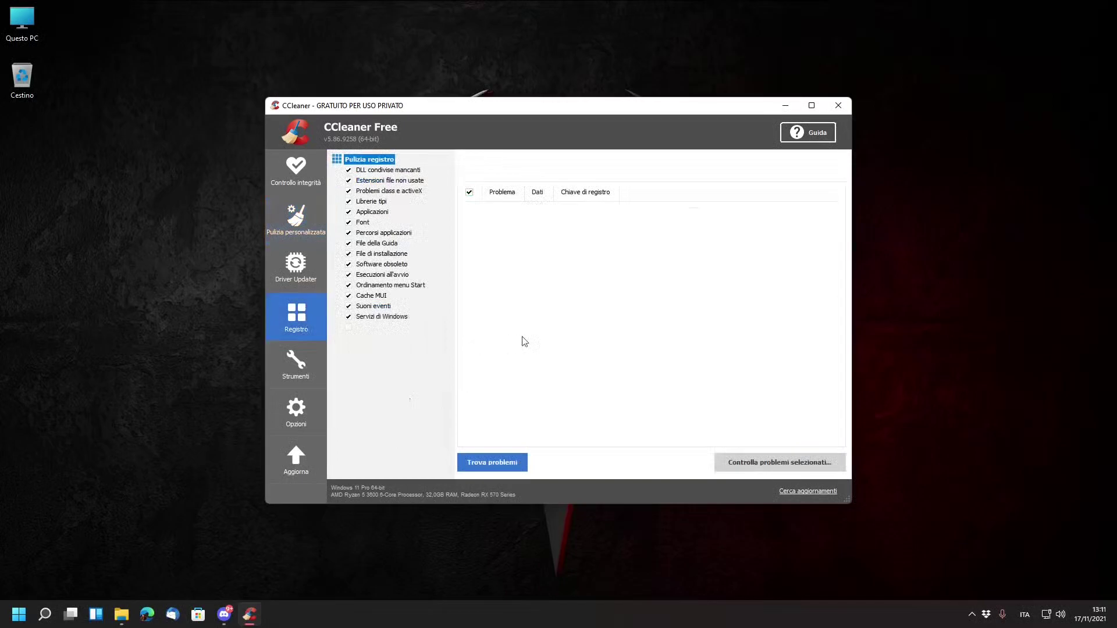
click(493, 463)
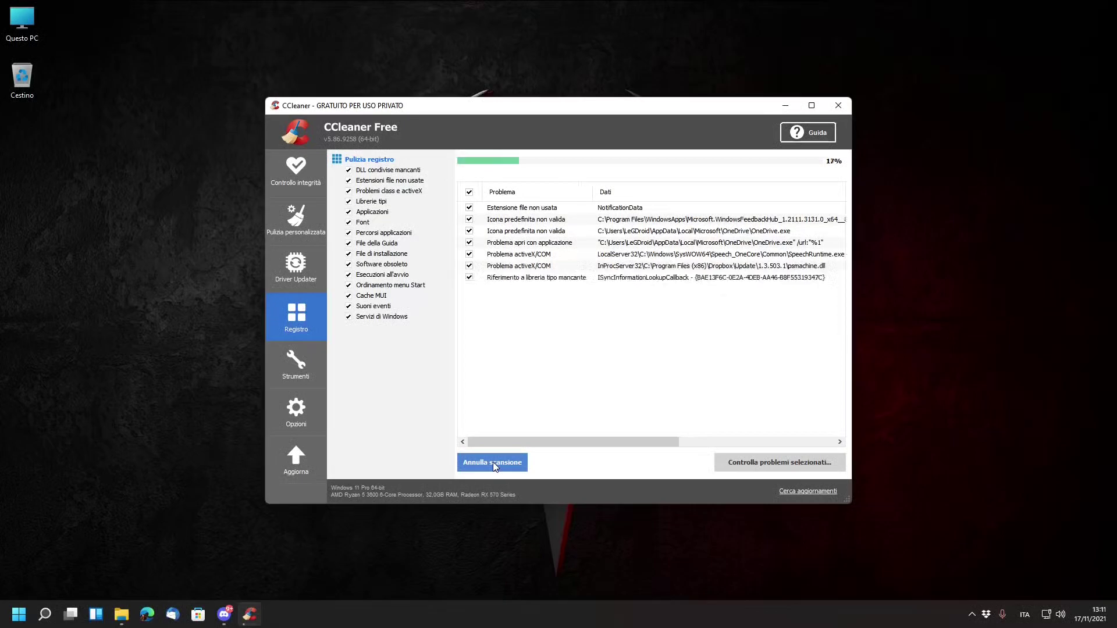
click(780, 462)
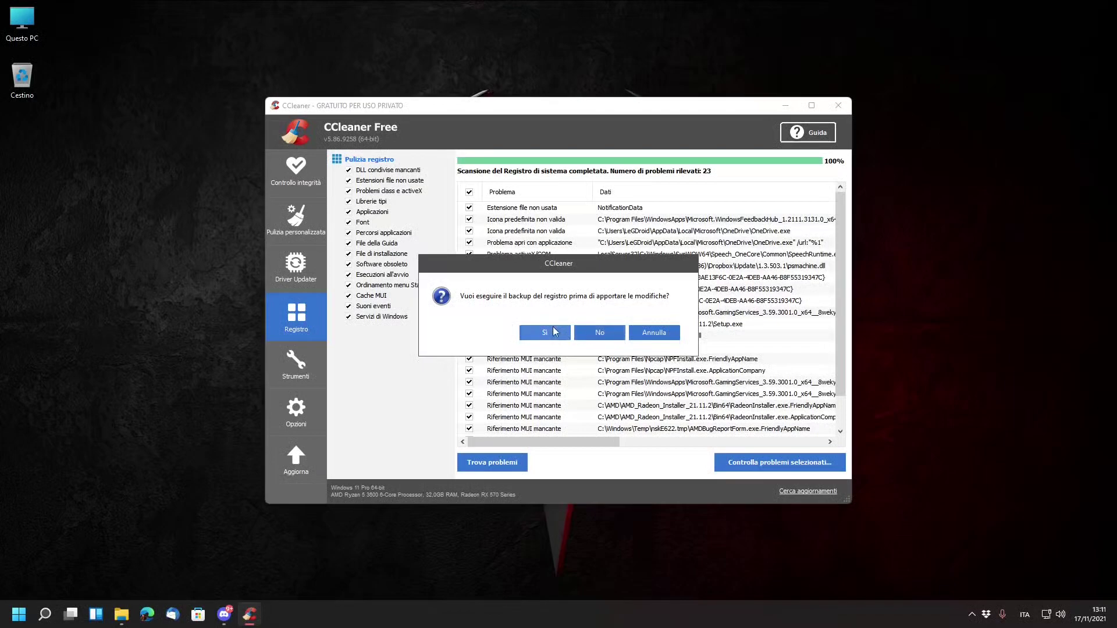
click(586, 335)
click(586, 357)
click(658, 357)
click(842, 111)
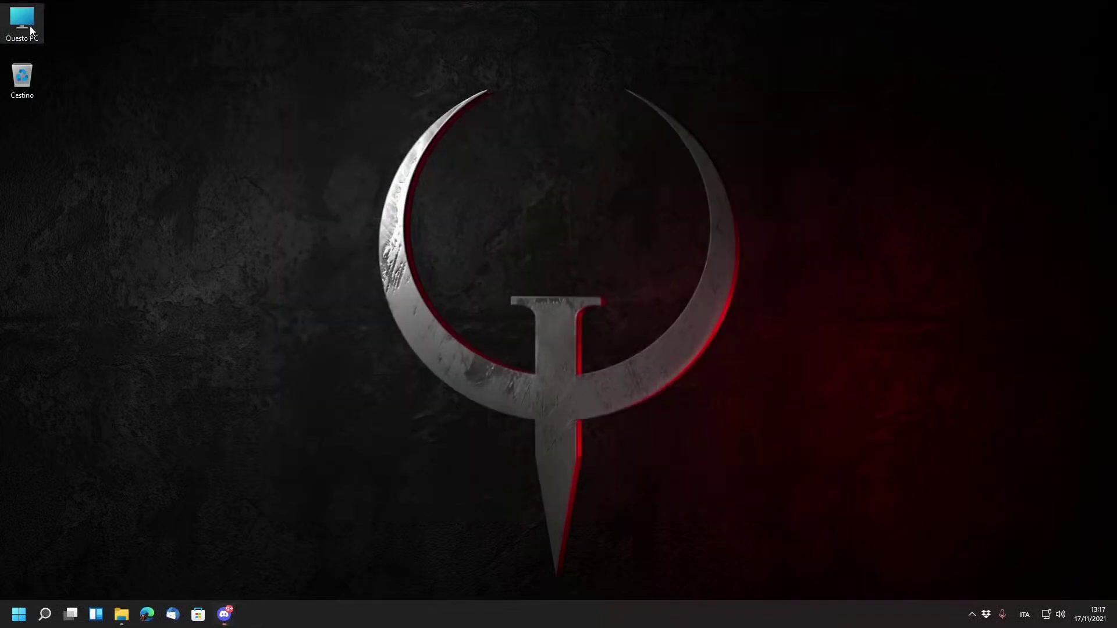
- Open Questo PC to check the free space on drive C:
double_click(31, 30)
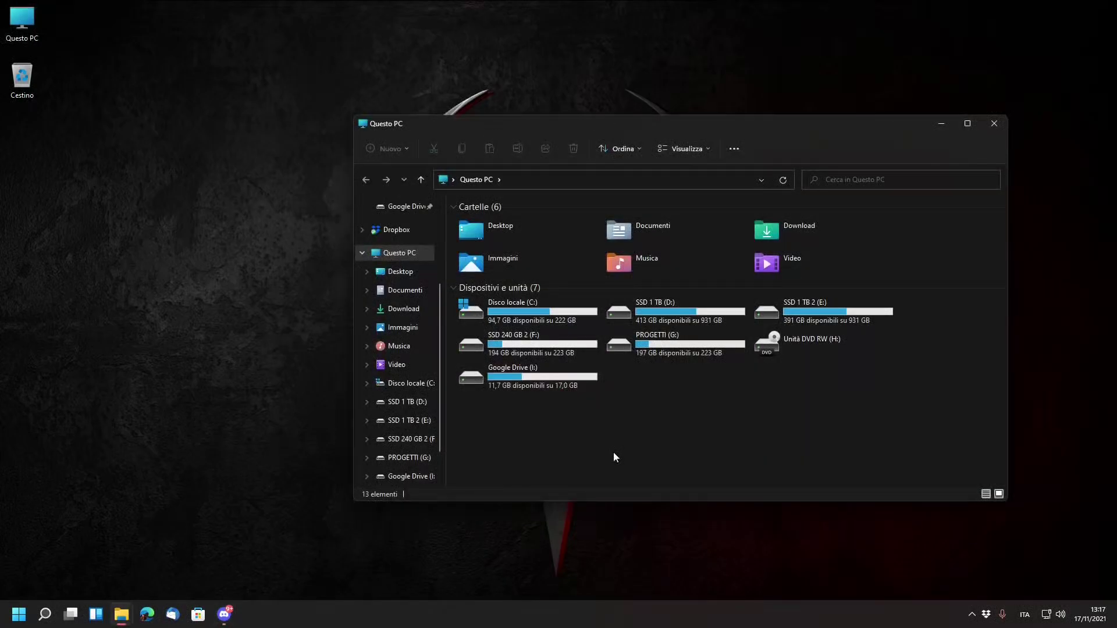